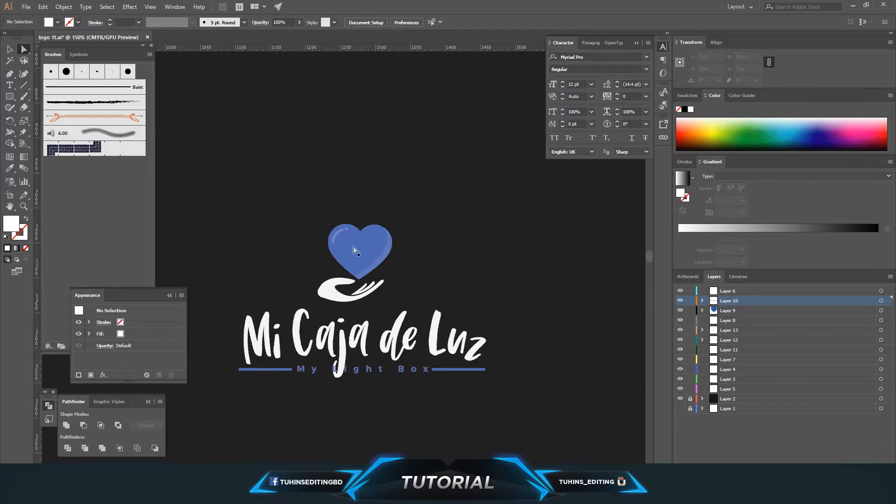
Step: Make Layer 6 the active layer for drawing new artwork
key(h)
drag(450, 238, 494, 288)
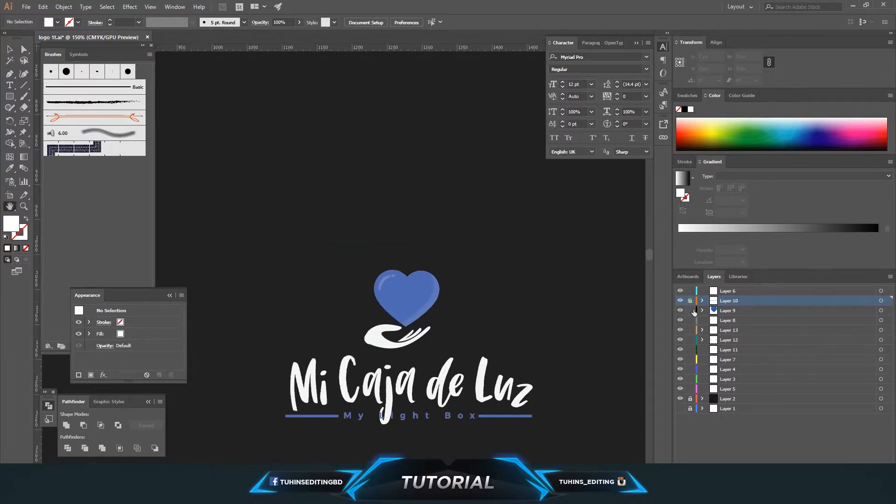
click(728, 291)
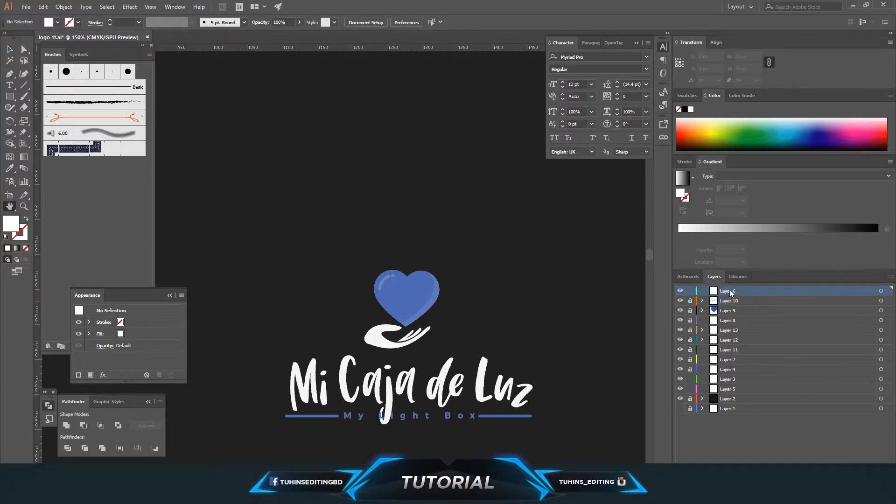
Step: Draw a thin vertical rectangle about 8 px wide and 99 px tall above the heart
key(ctrl+equal)
key(ctrl+equal)
drag(380, 314, 271, 318)
click(10, 97)
drag(361, 135, 371, 274)
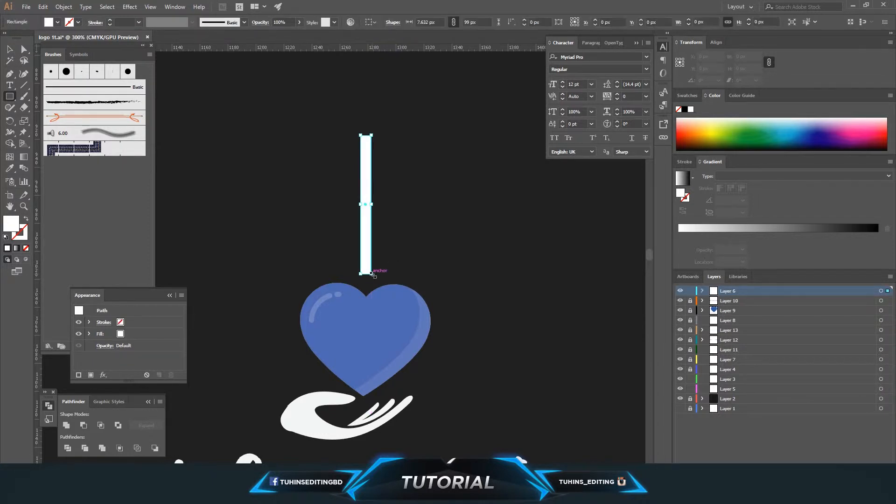
Step: Resize the rectangle to about 6 px wide and 110 px tall
key(v)
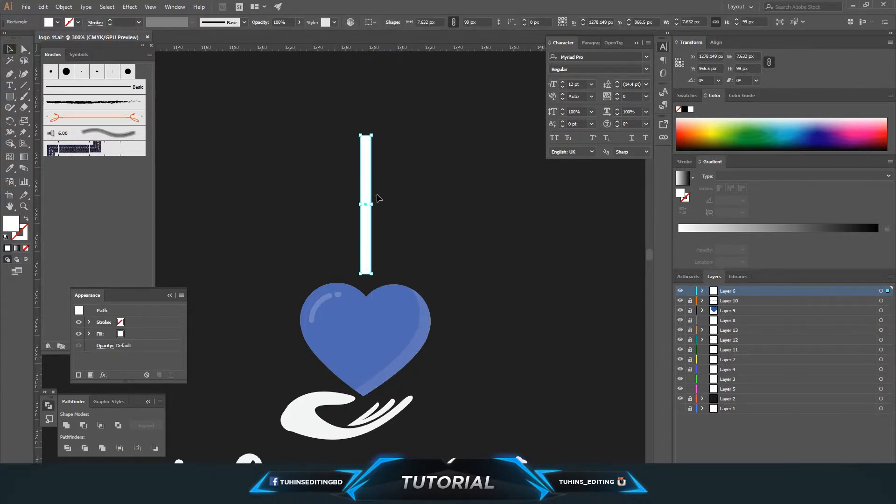
drag(372, 205, 368, 205)
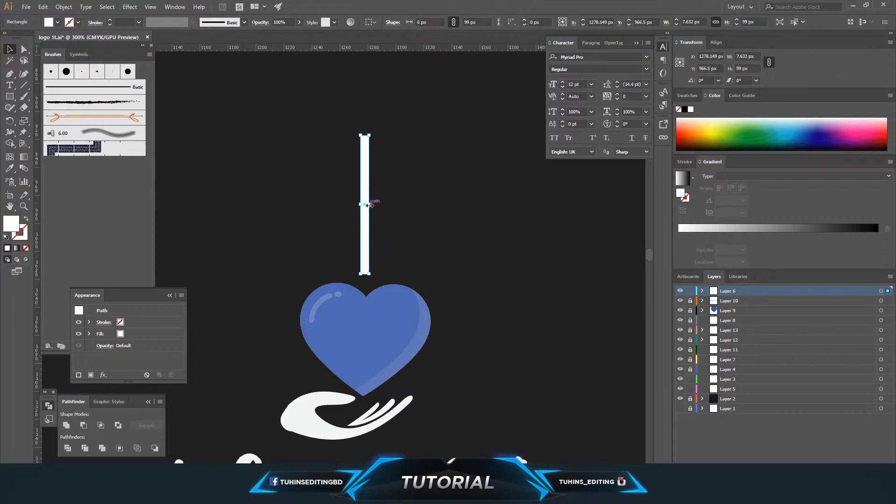
drag(369, 135, 370, 109)
click(401, 150)
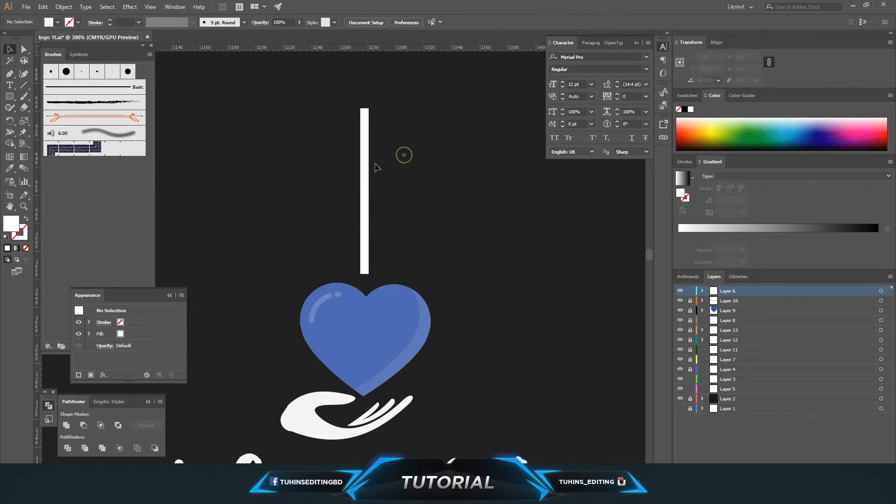
drag(365, 170, 367, 172)
drag(365, 109, 369, 121)
click(430, 136)
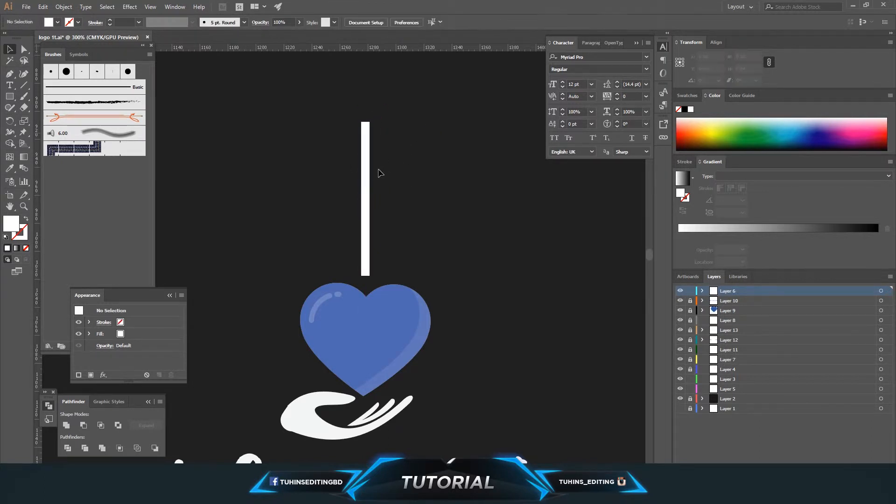
Step: Fill the rectangle with a linear gradient and set the gradient angle to 90°
click(369, 176)
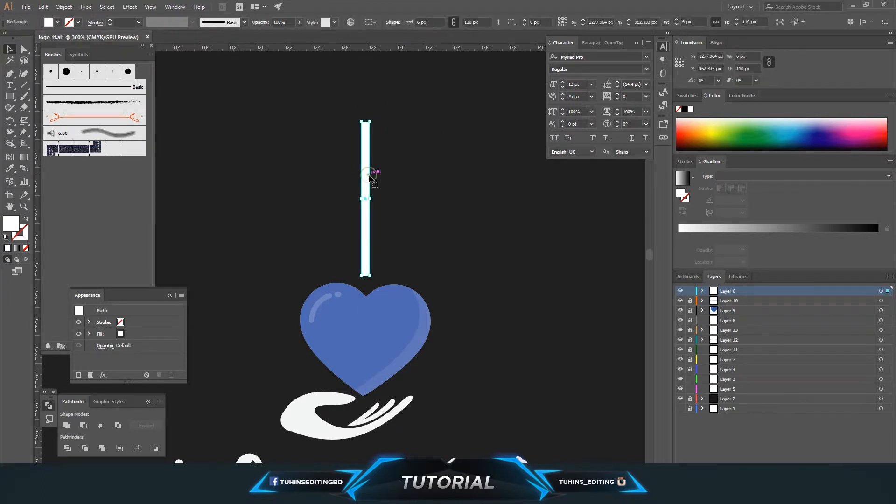
click(17, 251)
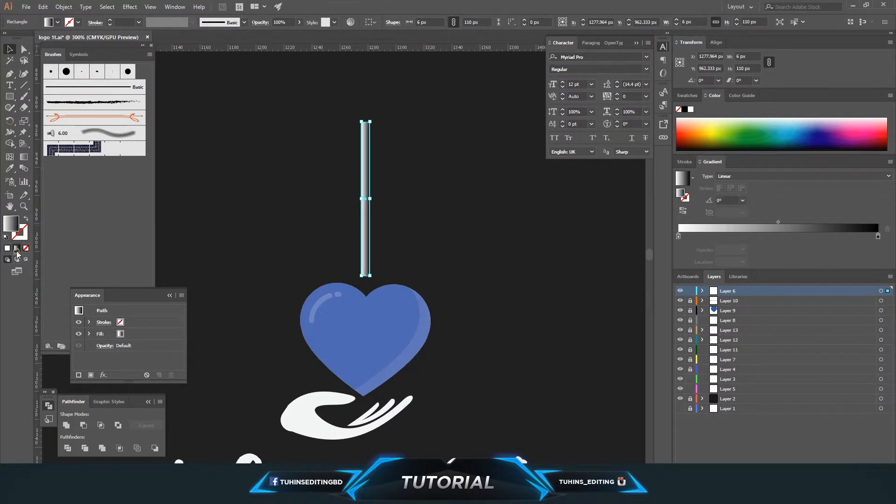
click(742, 200)
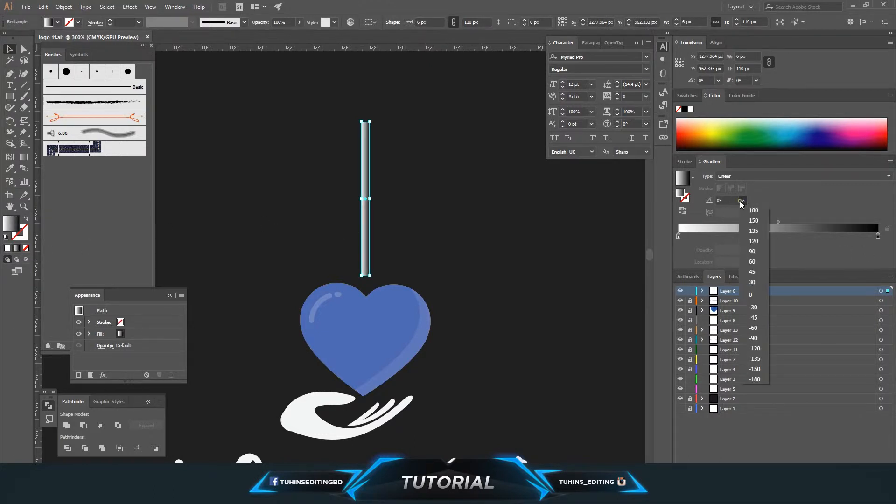
click(757, 253)
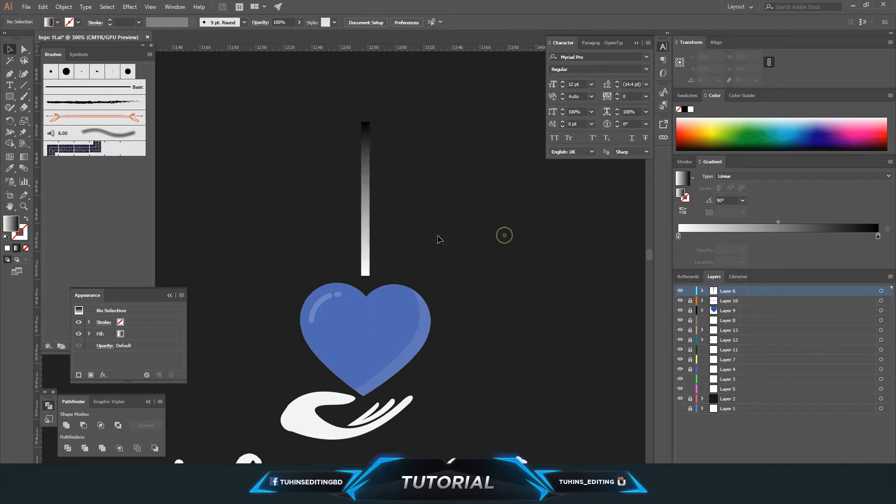
Step: Color both gradient stops blue and set the end stop's opacity to 0%
double_click(679, 237)
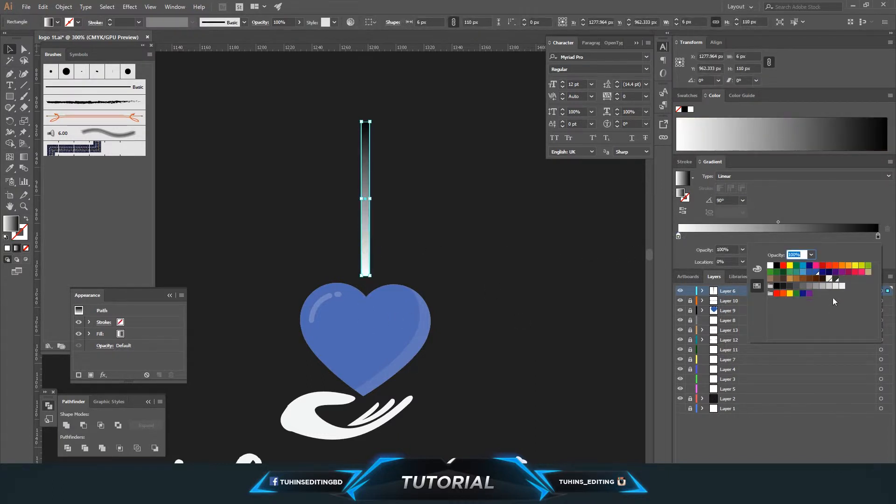
click(817, 272)
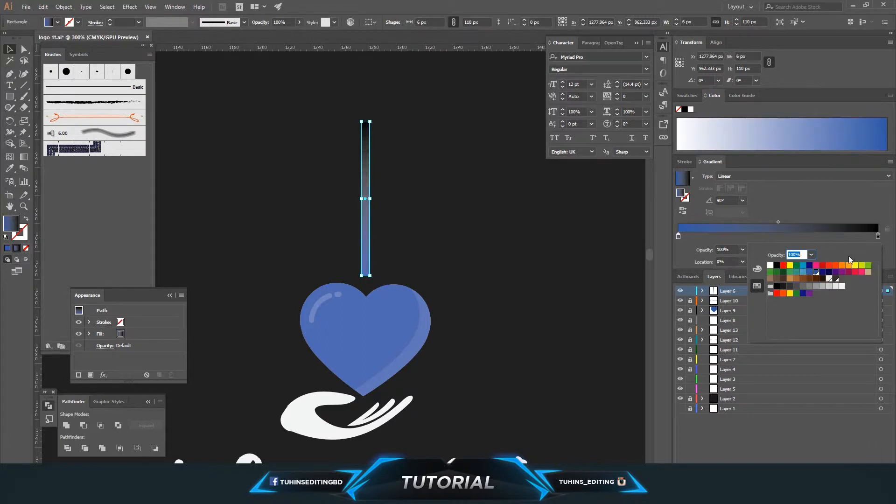
double_click(878, 236)
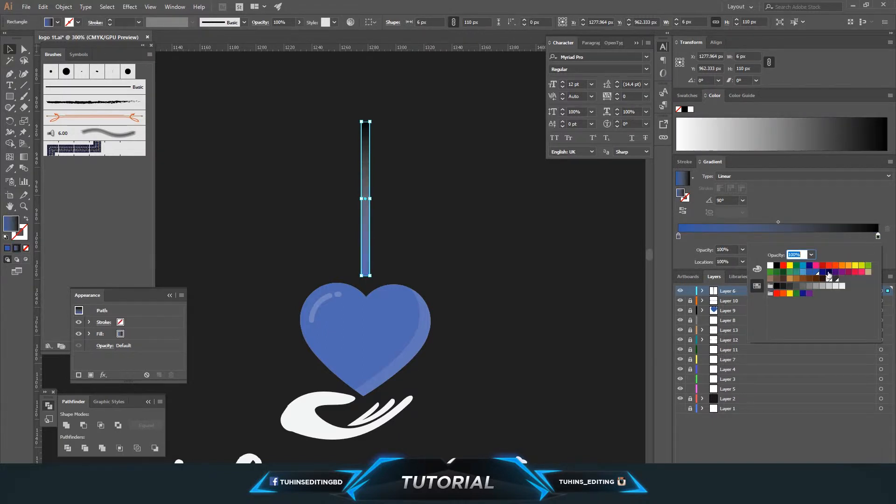
click(816, 272)
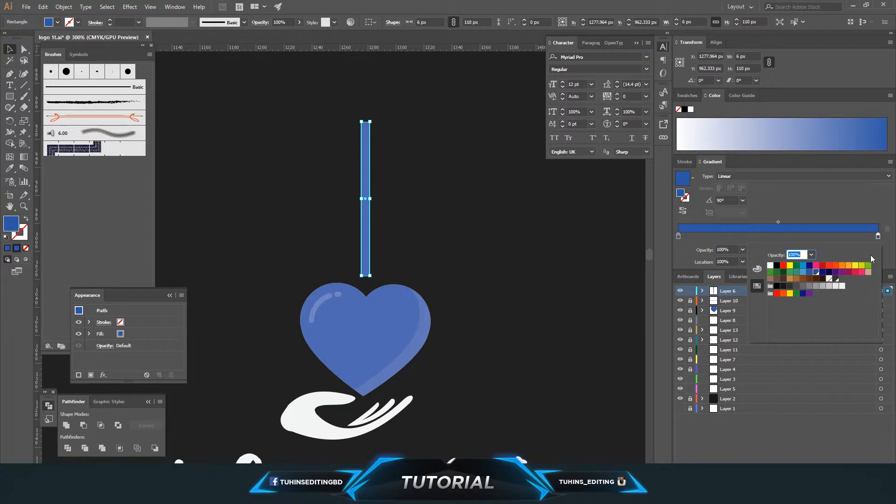
click(812, 255)
click(822, 265)
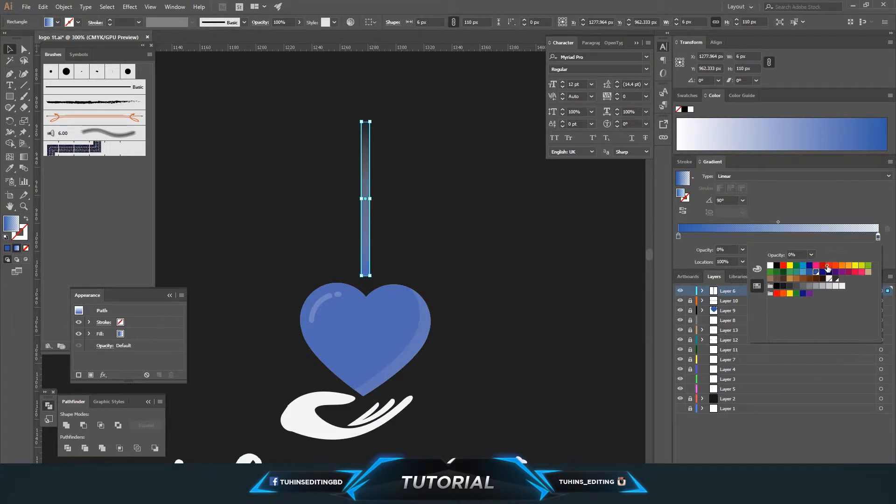
click(548, 225)
Step: Duplicate the transparent end stop and place the copy at about 63.5% location
click(366, 208)
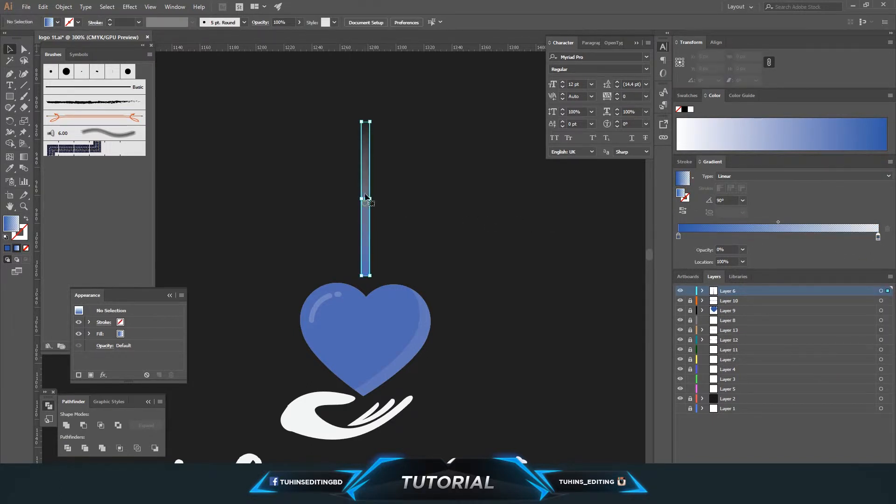
drag(877, 237, 812, 243)
click(514, 233)
click(366, 215)
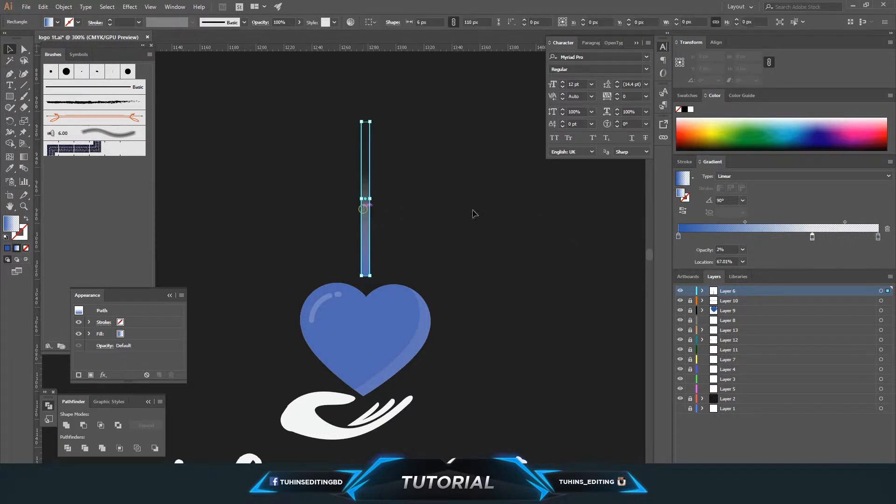
drag(813, 237, 808, 239)
click(435, 225)
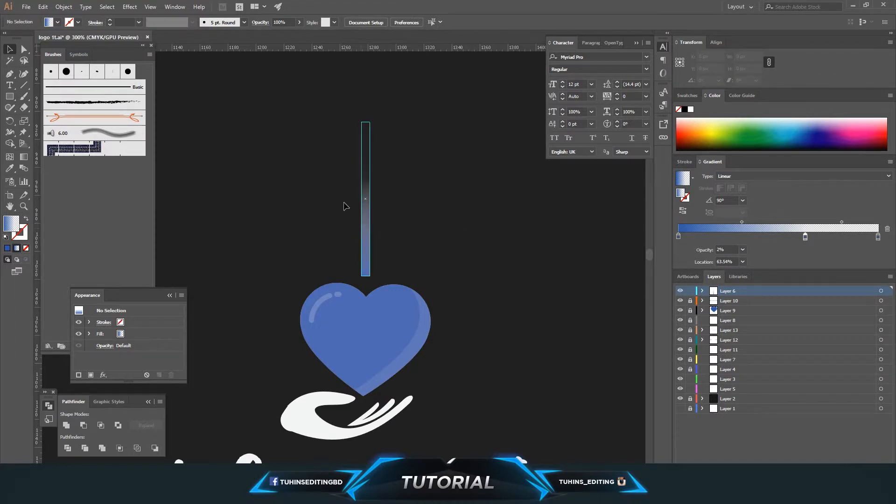
Step: Move the rectangle's top-left anchor onto the top-right one so the bar tapers to a point
click(24, 48)
click(366, 270)
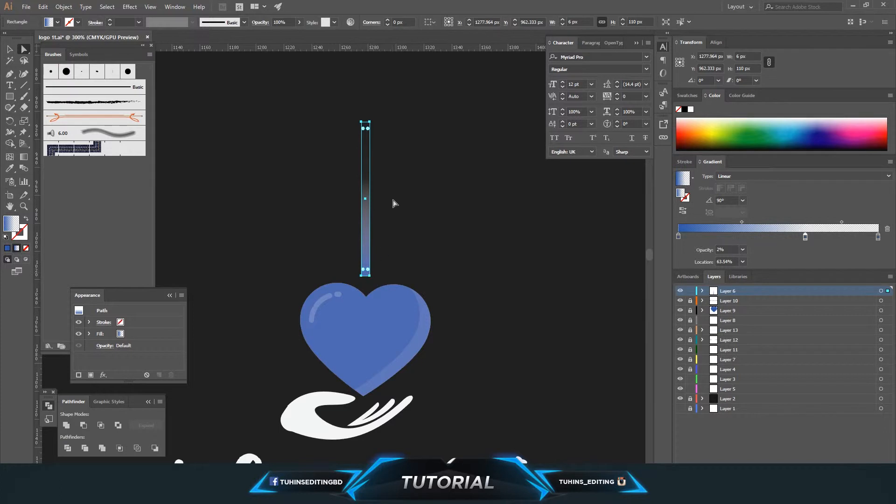
scroll(395, 201, up, 2)
key(ctrl+plus)
key(space)
drag(412, 160, 456, 402)
key(ctrl+plus)
key(ctrl+plus)
key(ctrl+plus)
drag(437, 136, 435, 383)
drag(449, 257, 450, 336)
key(a)
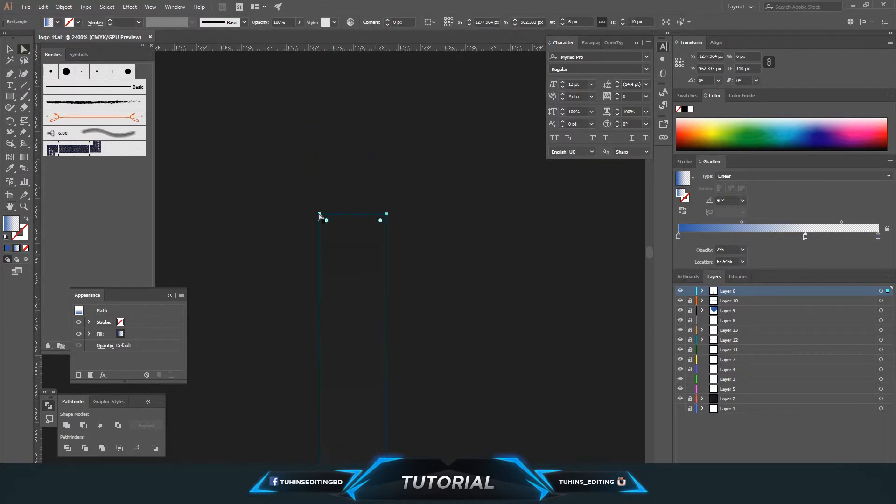
drag(320, 215, 351, 213)
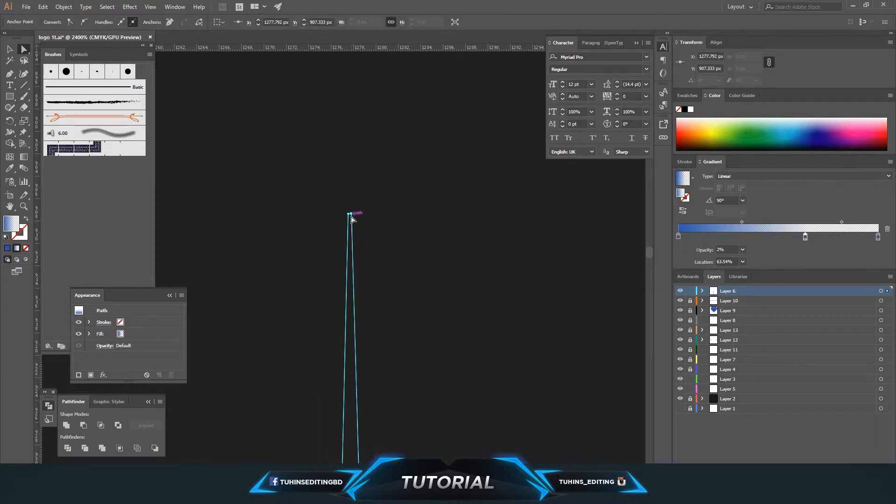
click(422, 259)
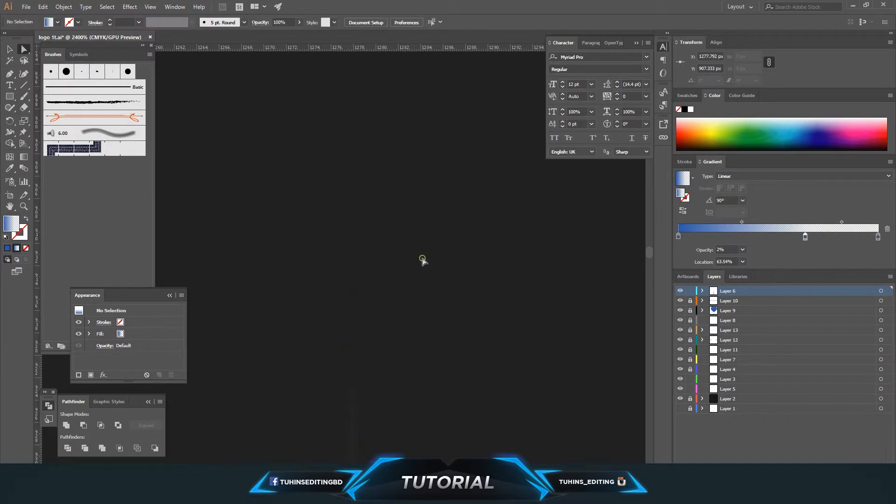
Step: Round the bottom corners of the tapered bar into a drop tip
key(ctrl+minus)
key(ctrl+minus)
key(ctrl+minus)
key(ctrl+minus)
key(ctrl+minus)
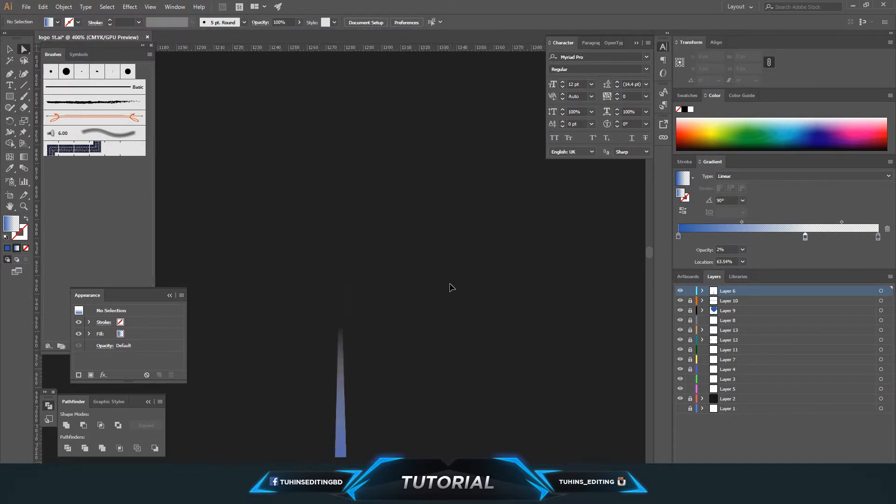
key(ctrl+minus)
key(ctrl+minus)
key(ctrl+plus)
key(ctrl+plus)
key(ctrl+plus)
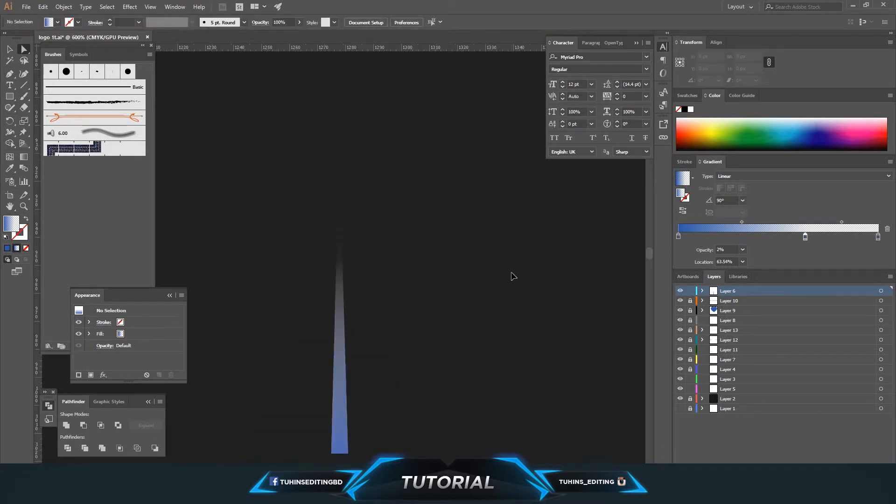
click(339, 372)
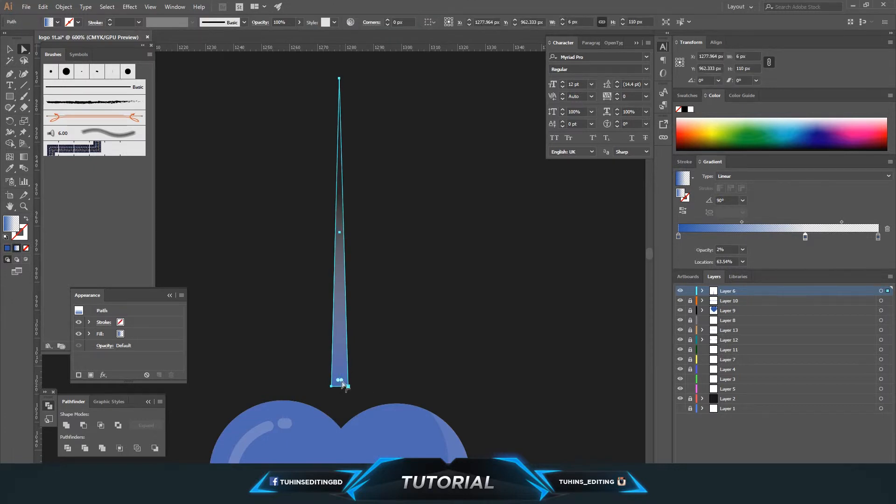
drag(340, 380, 340, 372)
click(353, 385)
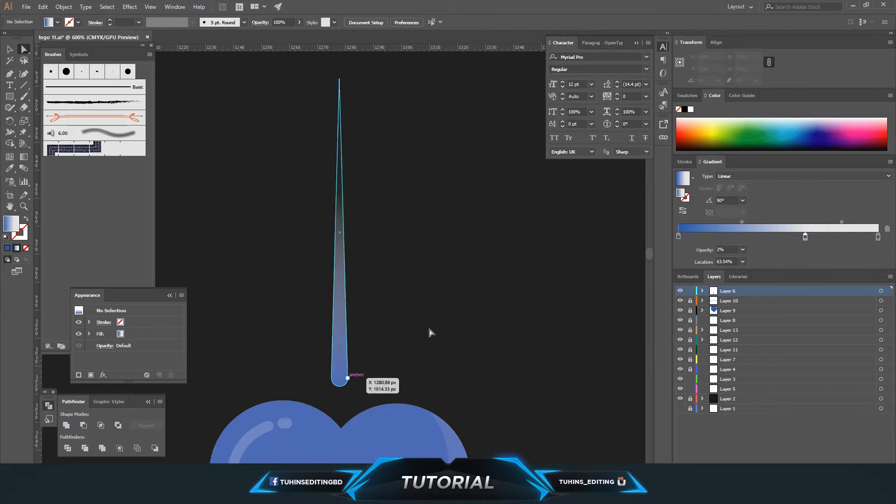
Step: Move the middle gradient stop to about 60.5% location and save the document
key(ctrl+minus)
key(ctrl+minus)
key(ctrl+minus)
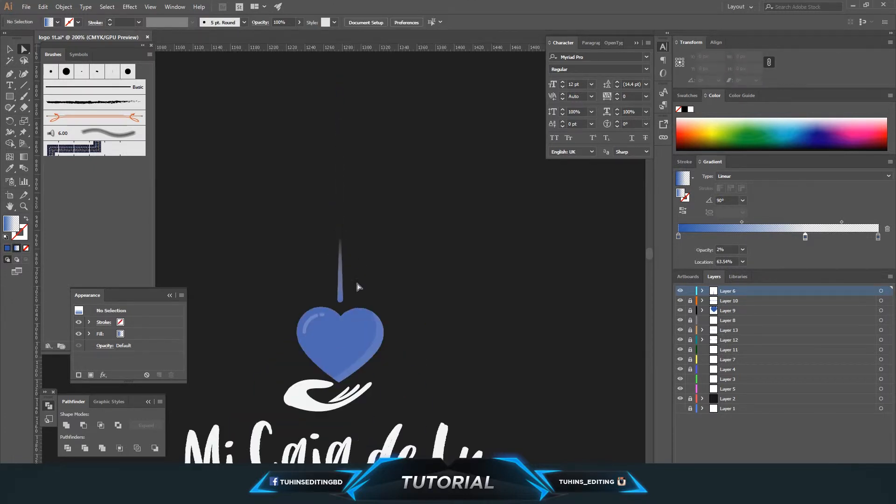
click(341, 290)
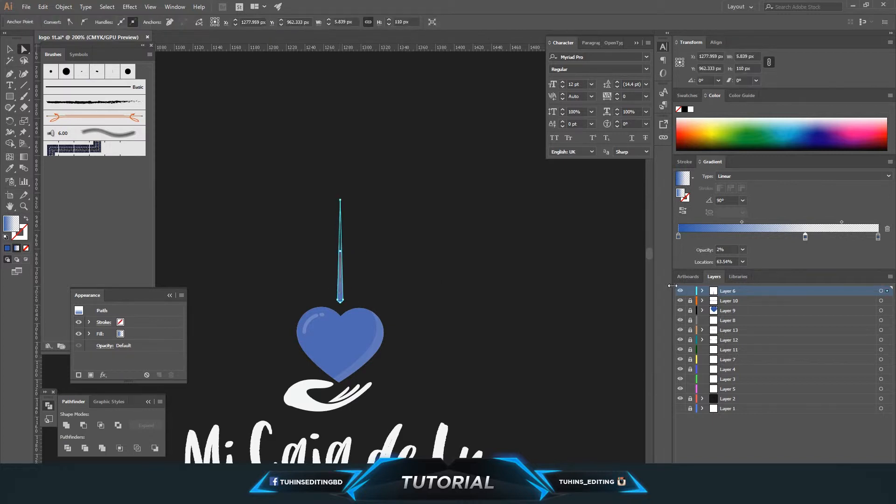
drag(787, 235, 783, 236)
click(480, 265)
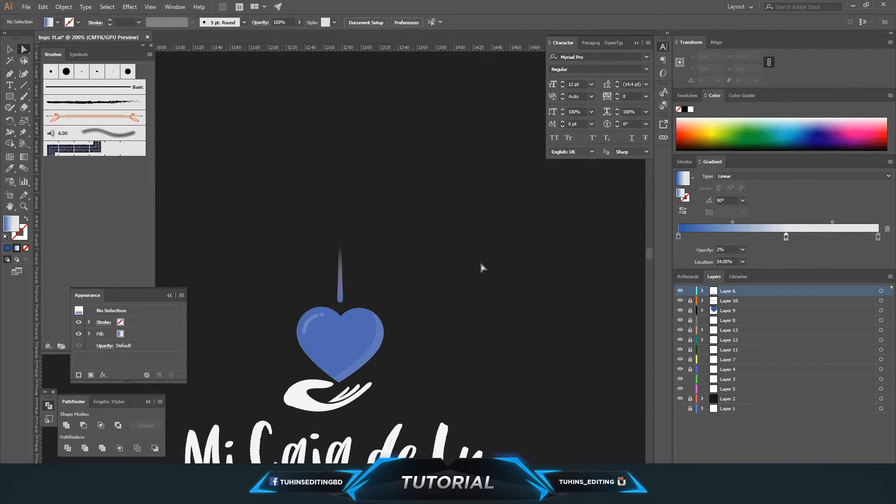
click(341, 293)
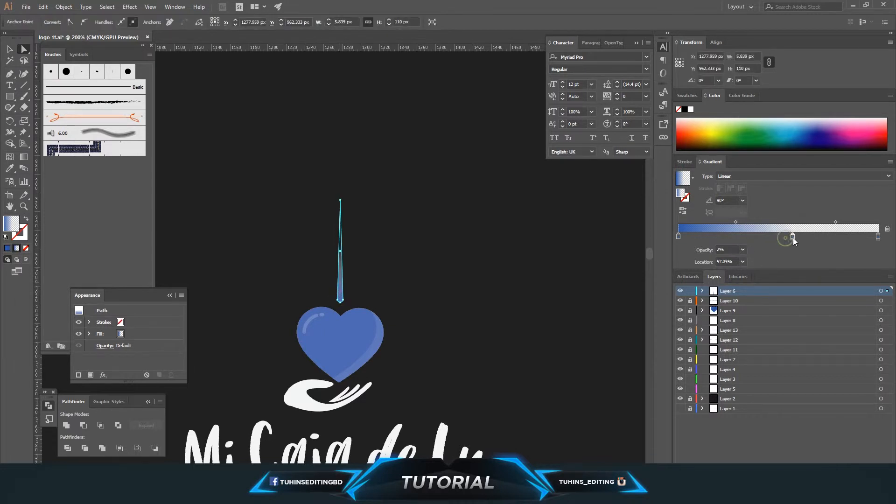
click(413, 261)
scroll(505, 274, down, 3)
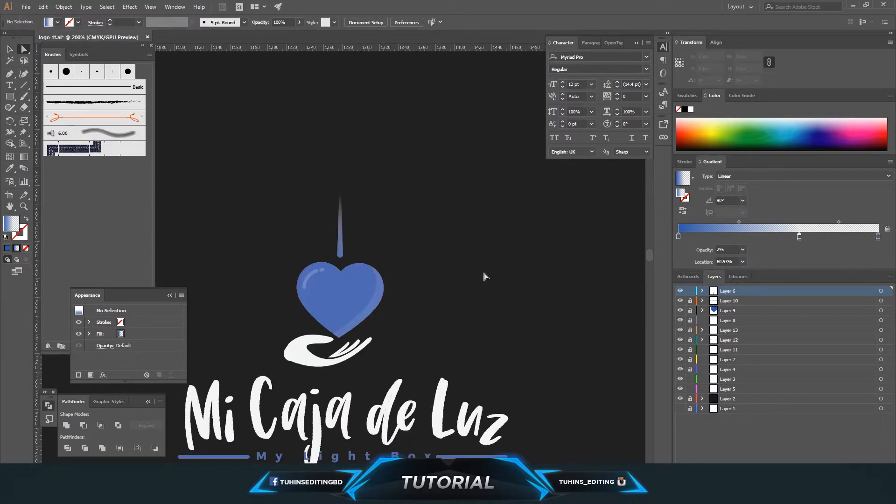
key(ctrl+s)
Step: Nudge the tapered drop upward three steps above the heart
key(h)
drag(352, 290, 429, 285)
key(ctrl+plus)
key(ctrl+plus)
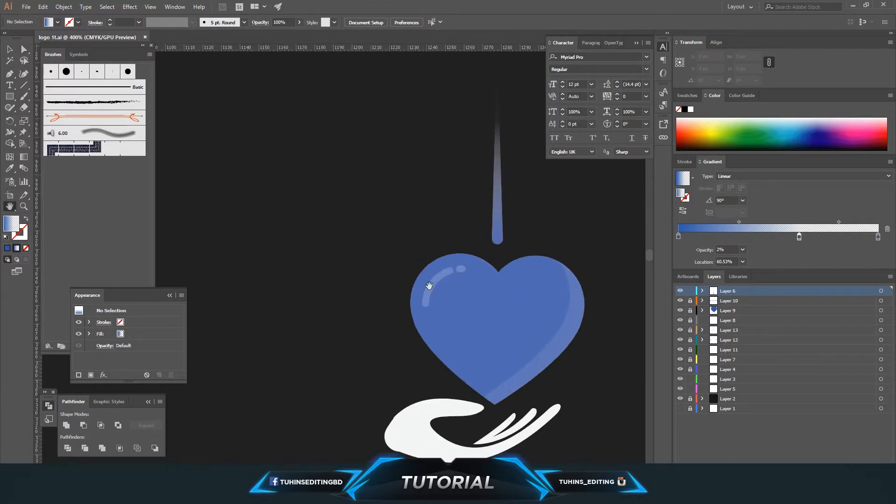
drag(488, 288, 372, 277)
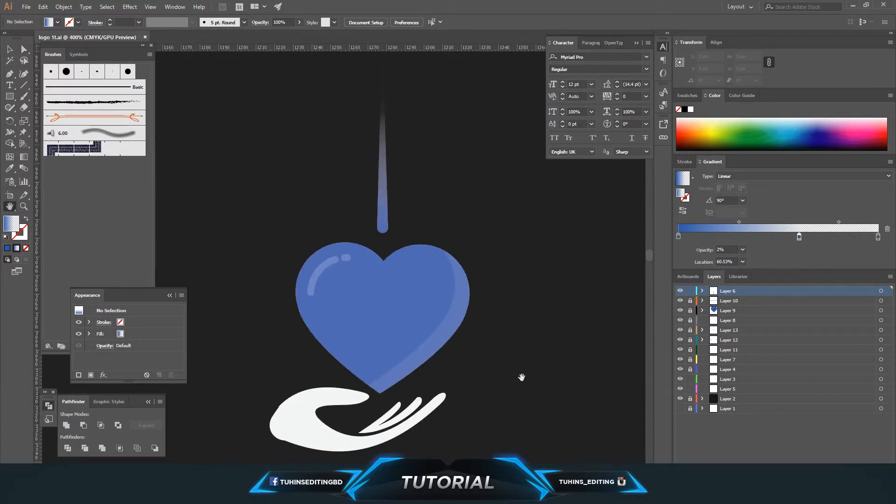
click(9, 48)
click(384, 206)
key(Up)
key(Up)
key(Up)
key(Up)
key(Up)
key(Up)
key(Up)
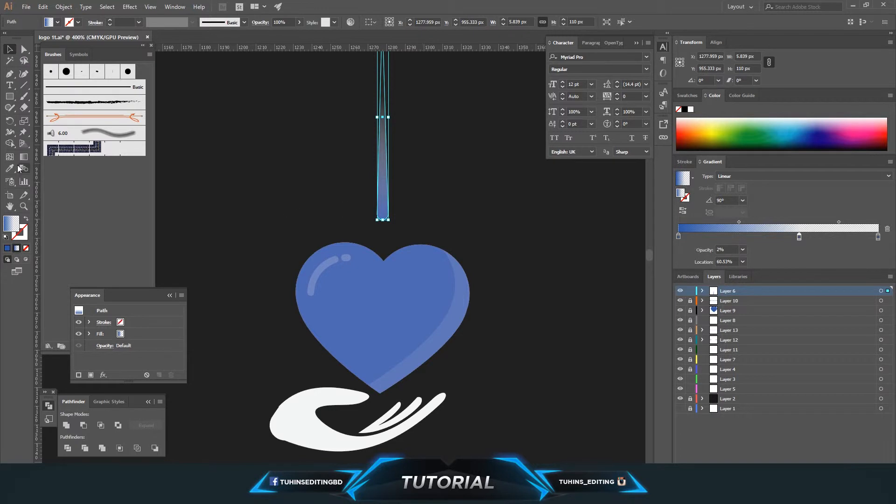
Step: Set the Rotate tool's origin at the centre of the heart below the drop
click(10, 121)
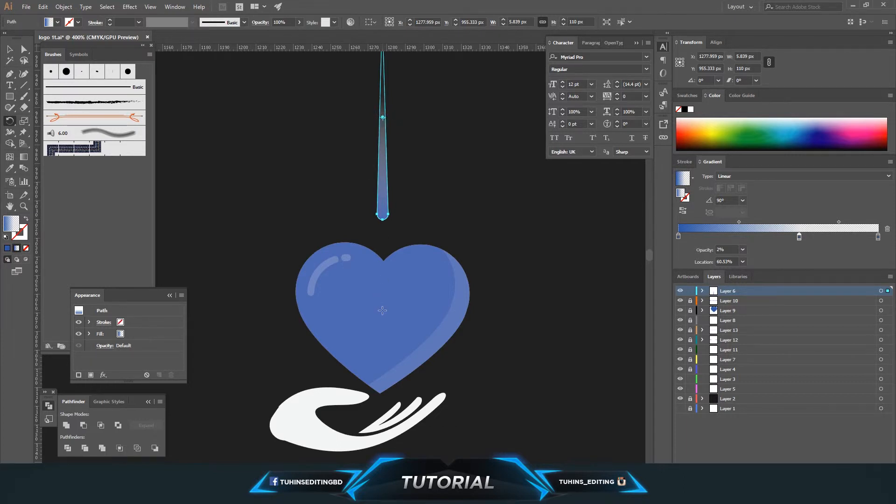
drag(382, 310, 381, 310)
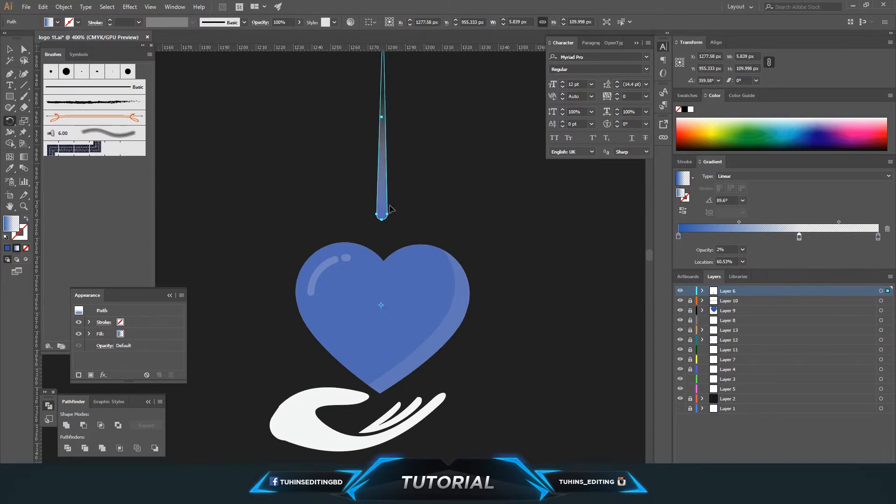
scroll(345, 166, up, 2)
drag(384, 176, 383, 226)
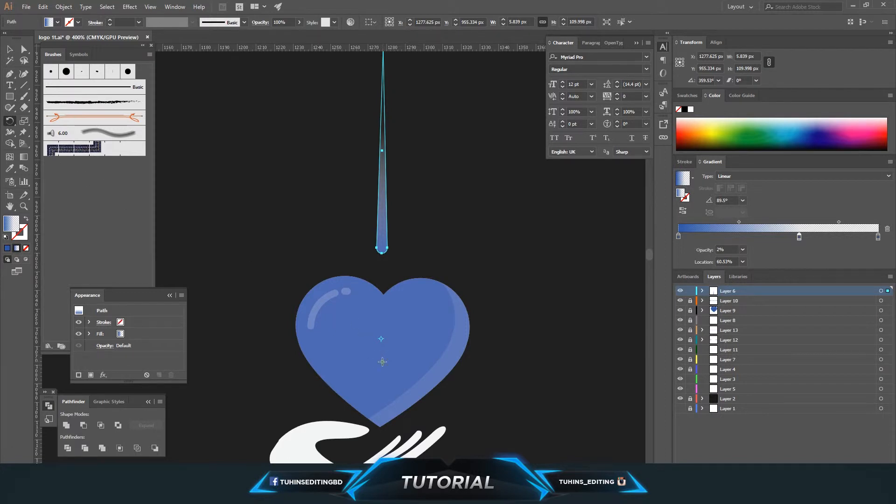
drag(387, 231, 384, 249)
mouse_move(382, 216)
mouse_down()
mouse_move(455, 269)
mouse_move(483, 327)
mouse_move(479, 375)
mouse_move(450, 246)
mouse_move(389, 214)
mouse_move(391, 225)
mouse_up()
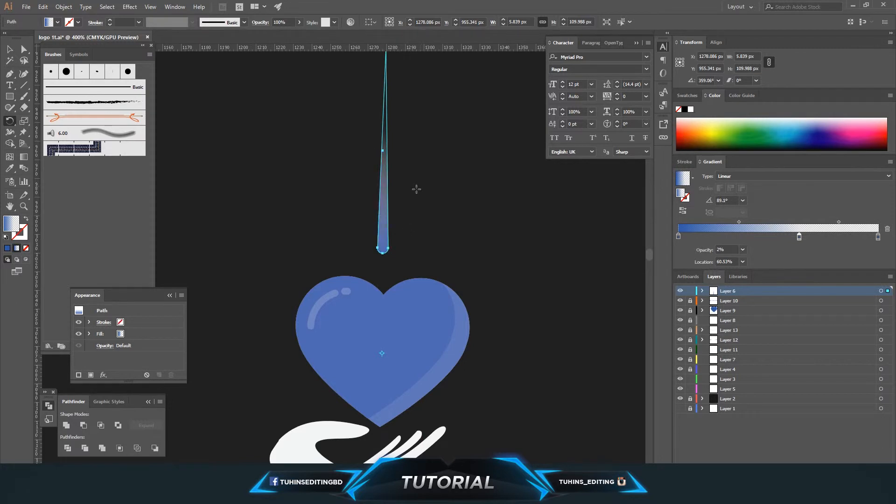
drag(416, 189, 414, 205)
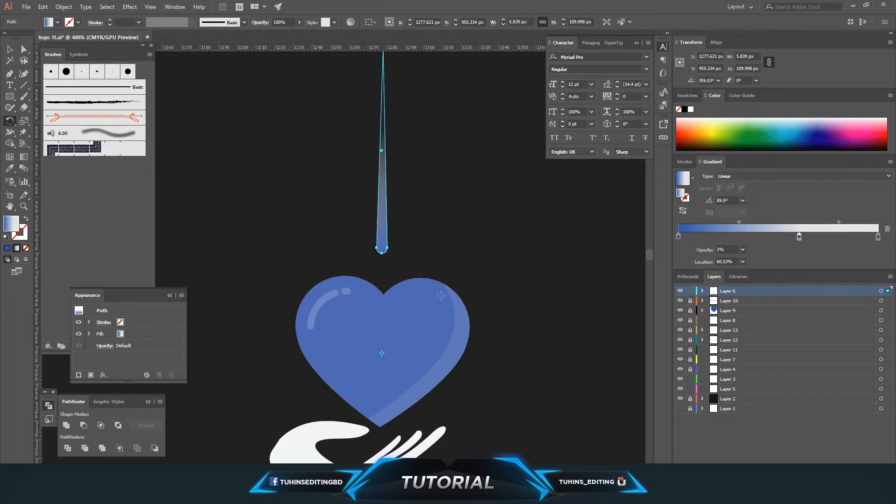
click(382, 364)
Step: Rotate a copy of the drop about 10° clockwise around the heart's centre
drag(382, 248, 401, 243)
key(ctrl+d)
key(ctrl+z)
key(ctrl+z)
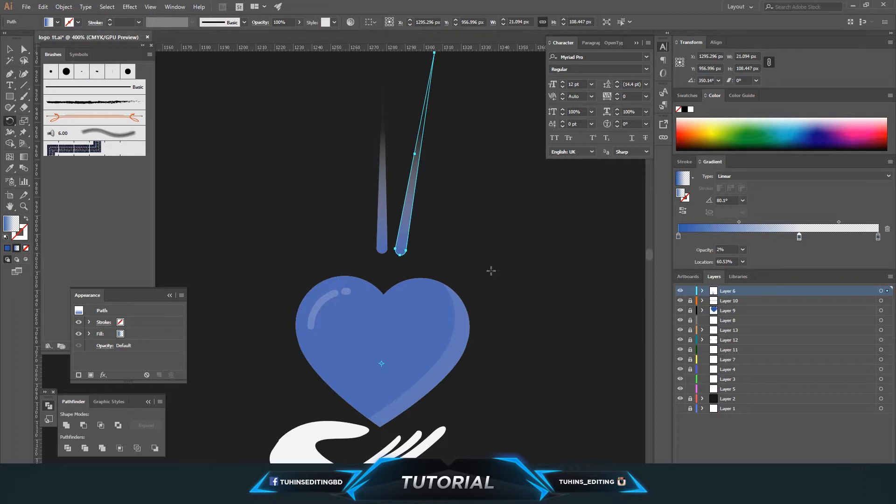
Step: Repeat the rotation to fan more drop copies around the right side of the heart
drag(491, 271, 493, 274)
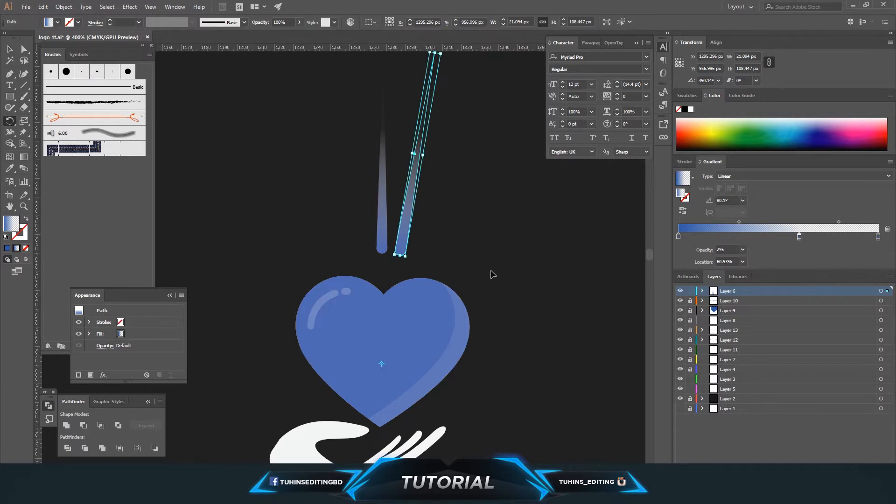
key(ctrl+d)
key(ctrl+d)
key(ctrl+d)
key(ctrl+d)
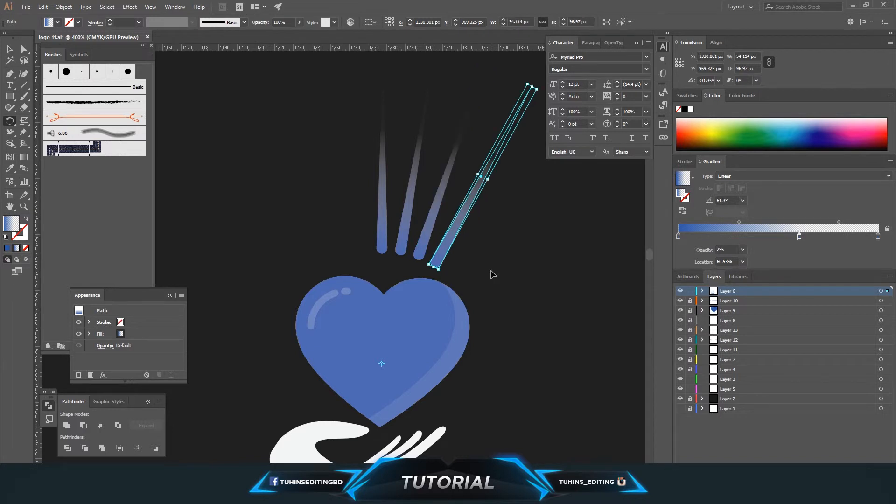
key(ctrl+d)
key(ctrl+d)
key(ctrl+d)
key(ctrl+d)
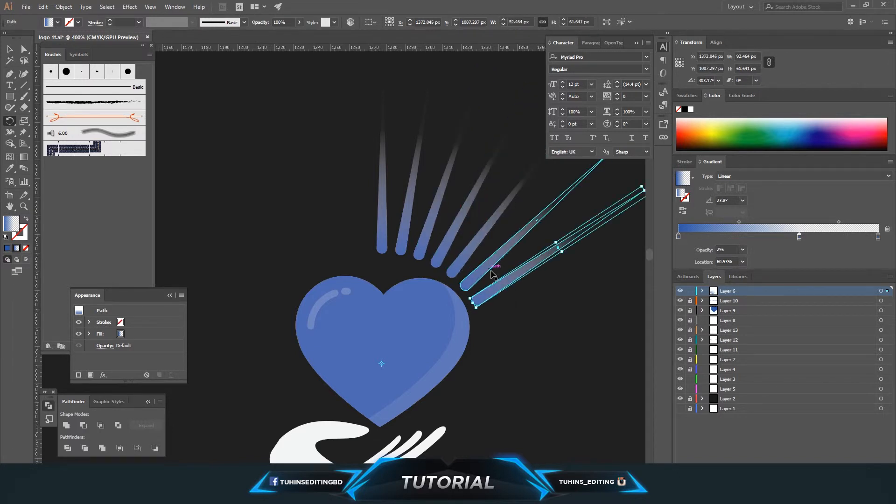
key(ctrl+d)
key(ctrl+d)
key(ctrl+d)
key(ctrl+d)
key(ctrl+d)
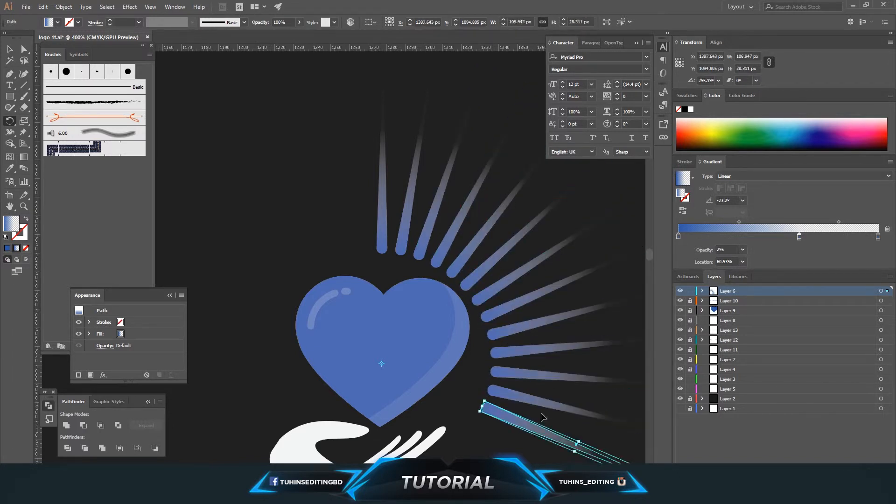
Step: Review the fan of rays around the heart within the full logo
key(ctrl+minus)
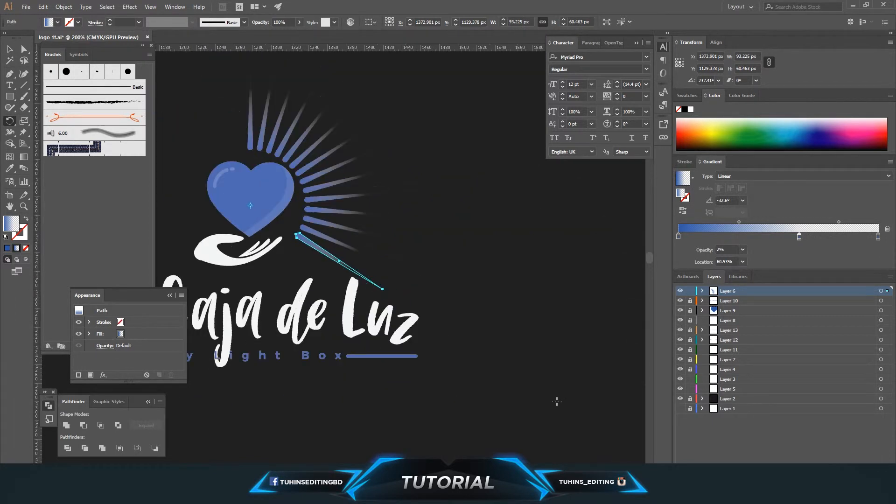
click(24, 48)
click(431, 233)
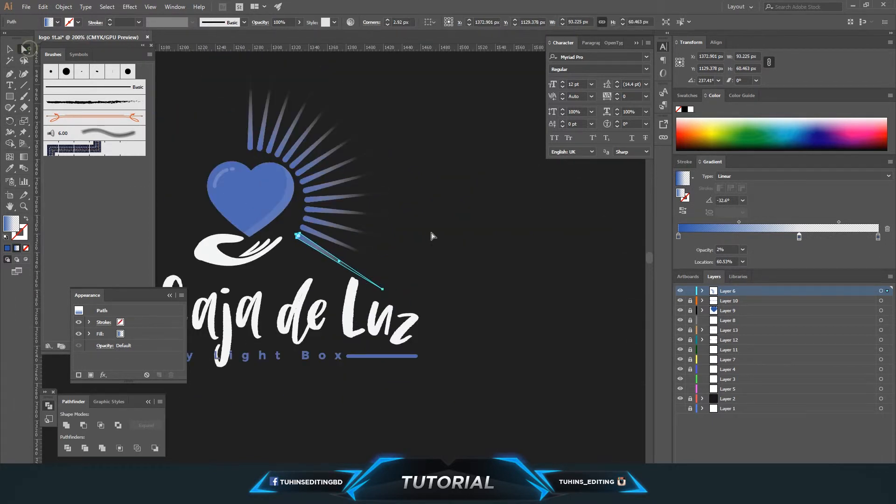
key(h)
mouse_move(384, 240)
mouse_down()
mouse_move(520, 303)
mouse_move(486, 316)
mouse_move(510, 326)
mouse_move(501, 336)
mouse_up()
key(ctrl+plus)
key(ctrl+minus)
key(ctrl+minus)
key(ctrl+minus)
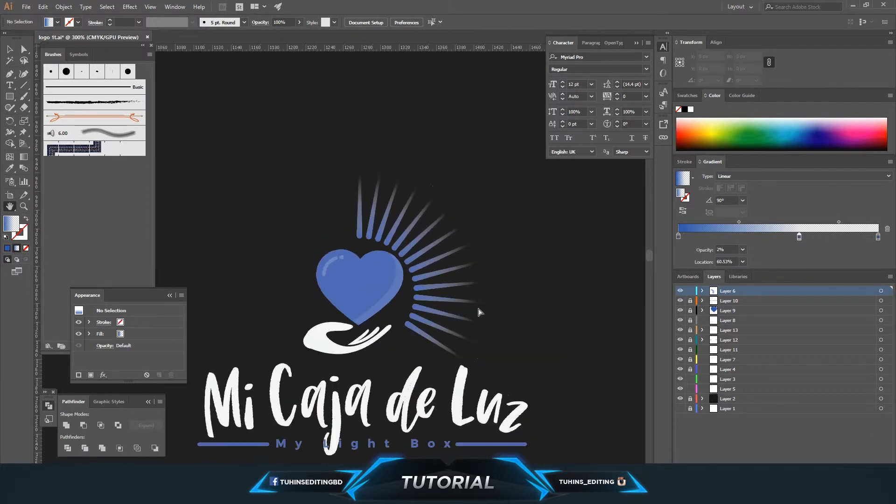
drag(406, 317, 377, 261)
key(ctrl+plus)
key(ctrl+plus)
key(ctrl+plus)
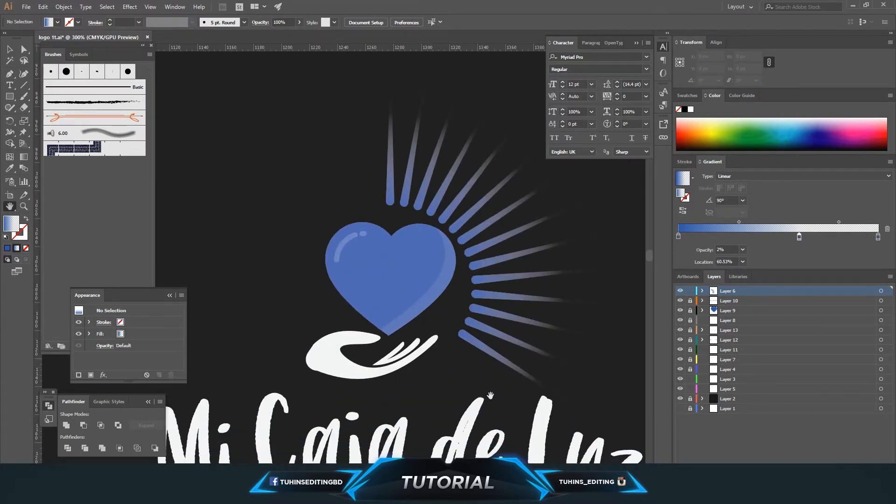
scroll(356, 273, up, 1)
Step: Select all the right-side rays, reflect a copy vertically and move it to the heart's left
click(24, 48)
click(404, 224)
shift+click(419, 227)
shift+click(431, 234)
shift+click(442, 241)
shift+click(454, 249)
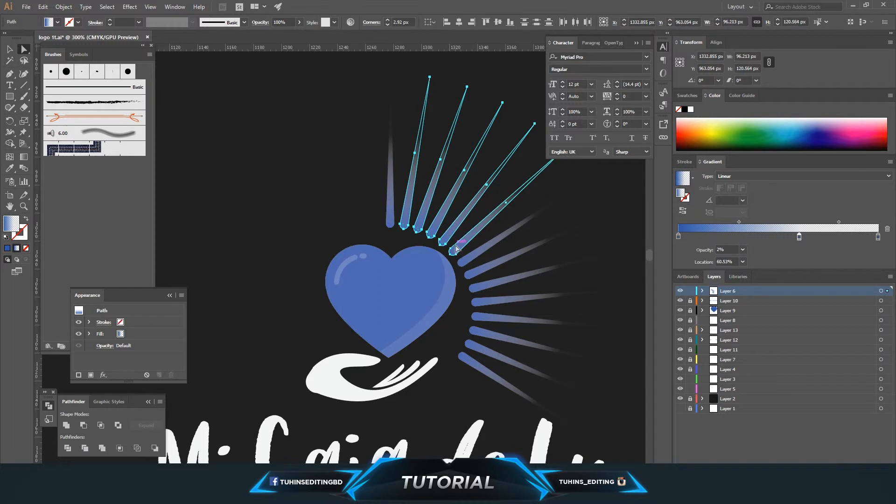
shift+click(461, 261)
shift+click(467, 275)
shift+click(473, 289)
shift+click(476, 299)
shift+click(475, 316)
shift+click(475, 330)
shift+click(468, 344)
shift+click(464, 357)
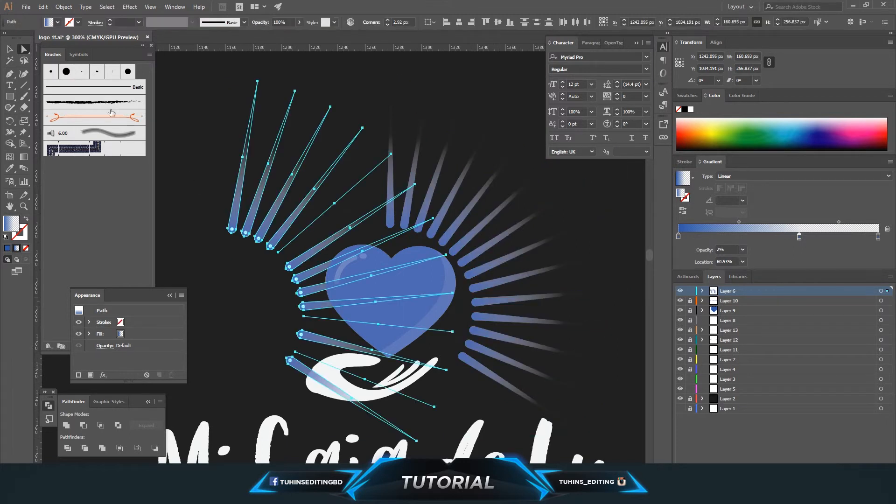
click(62, 7)
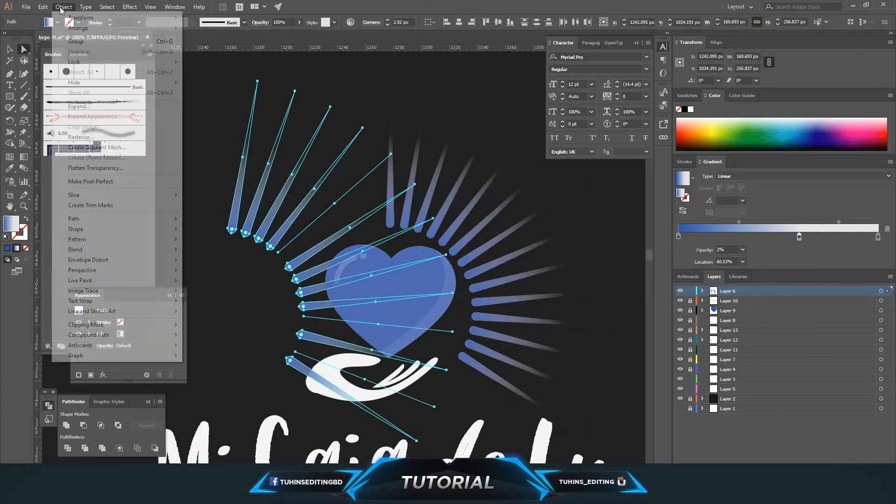
mouse_move(68, 17)
click(202, 50)
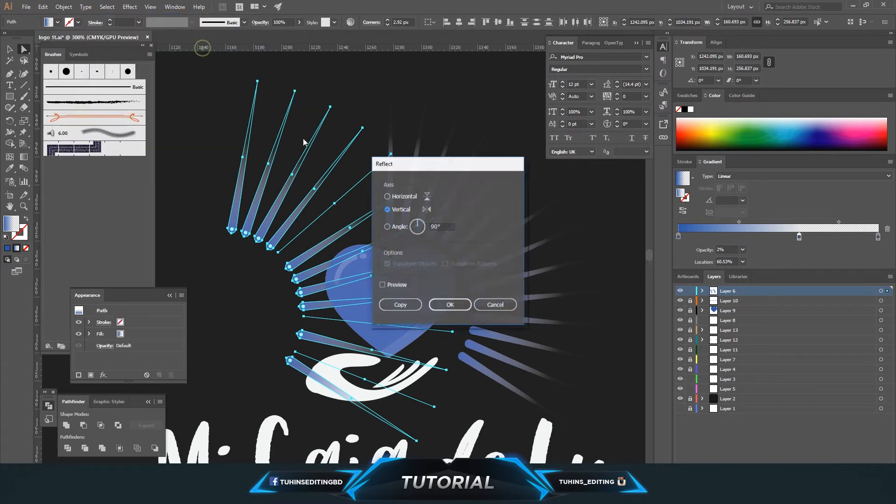
click(450, 305)
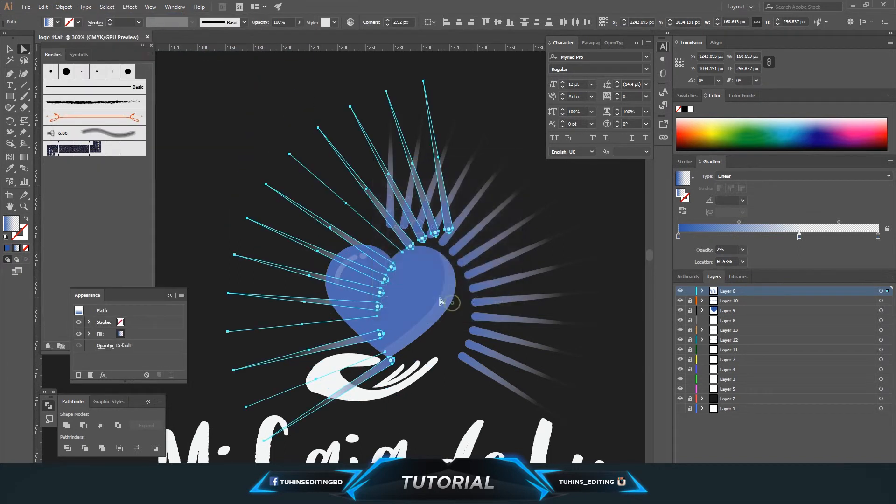
drag(444, 232, 375, 216)
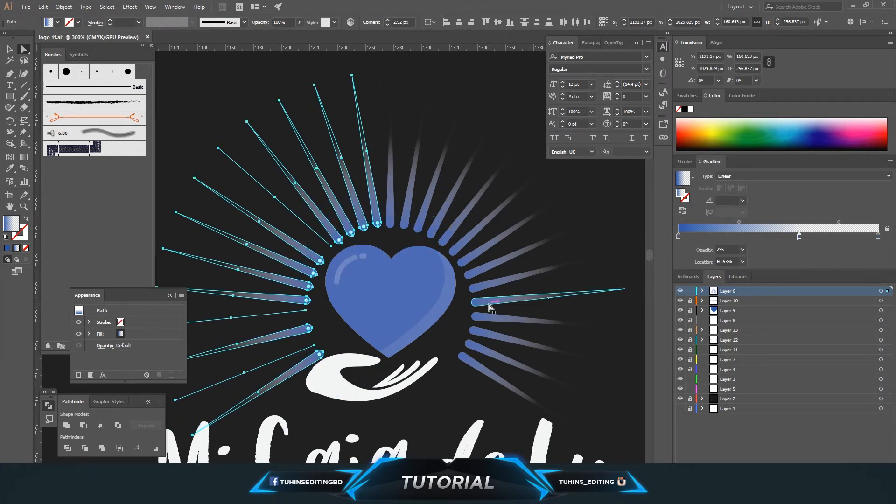
Step: Delete the mirrored rays on the heart's left
click(474, 304)
key(Left)
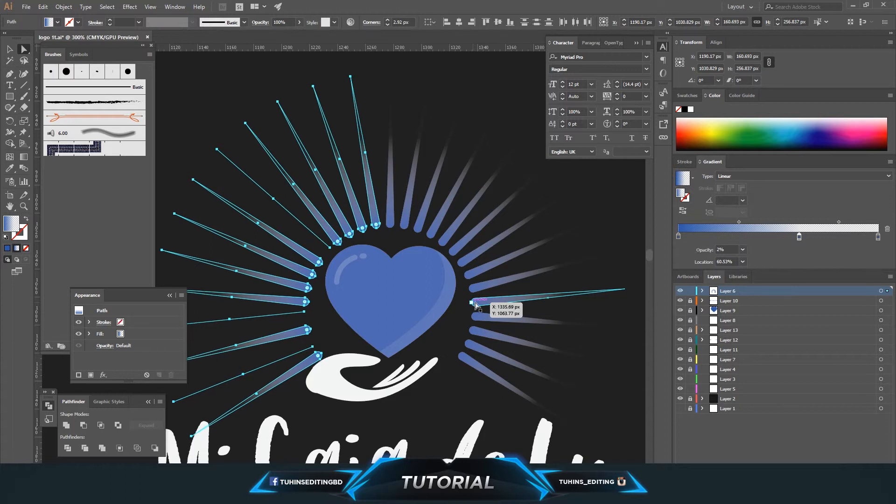
click(579, 242)
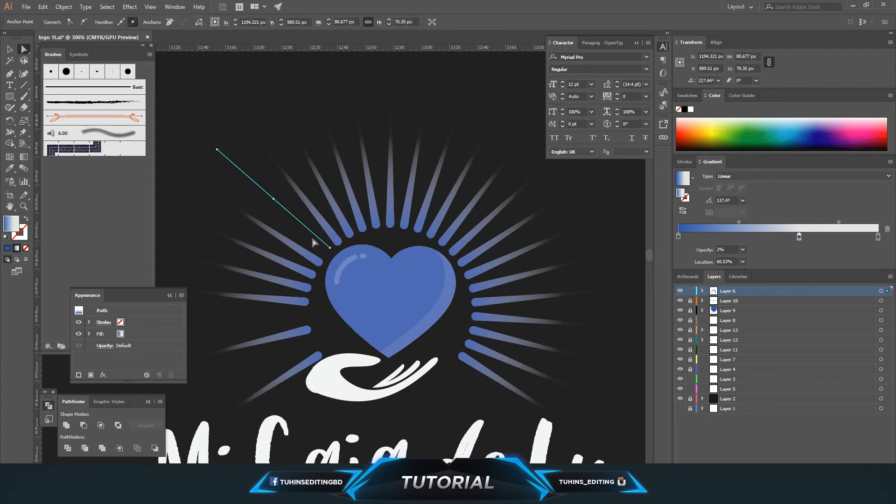
key(ctrl+z)
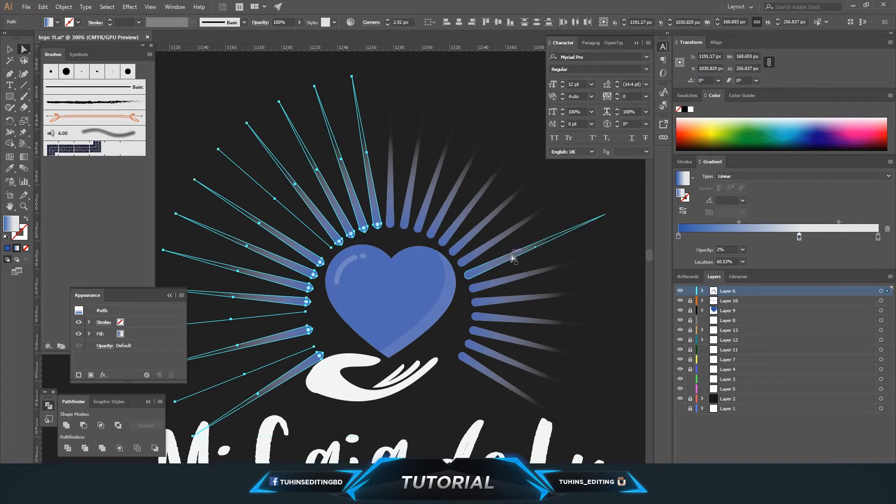
key(Delete)
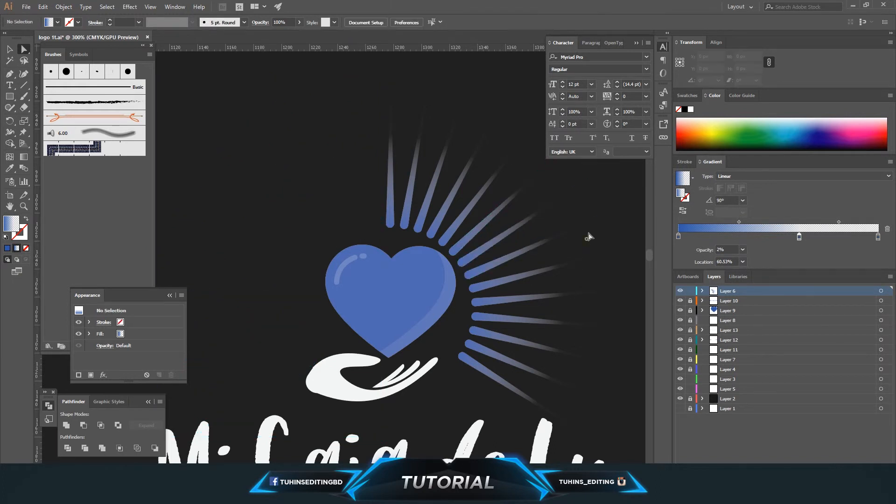
Step: Select all the right-side rays and drag a copy over to the heart's left
click(405, 220)
shift+click(417, 226)
shift+click(427, 231)
shift+click(441, 241)
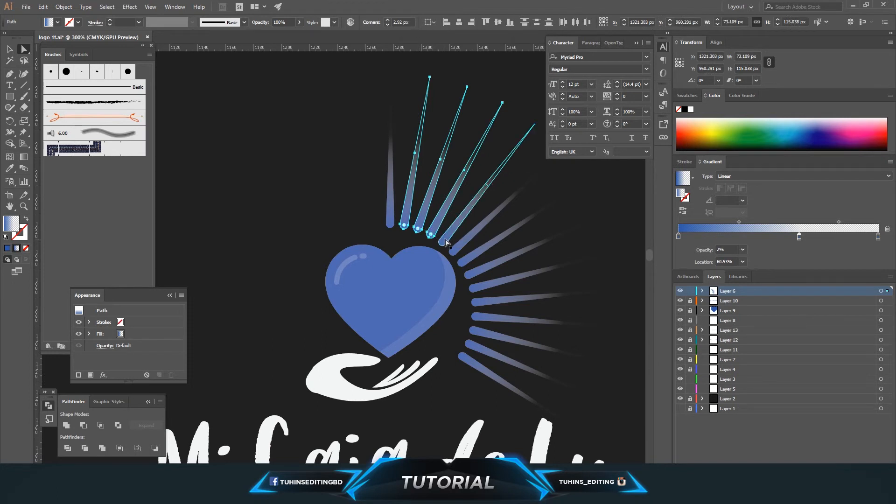
shift+click(453, 251)
shift+click(465, 264)
shift+click(467, 275)
shift+click(472, 289)
shift+click(477, 303)
shift+click(478, 318)
shift+click(476, 331)
shift+click(477, 349)
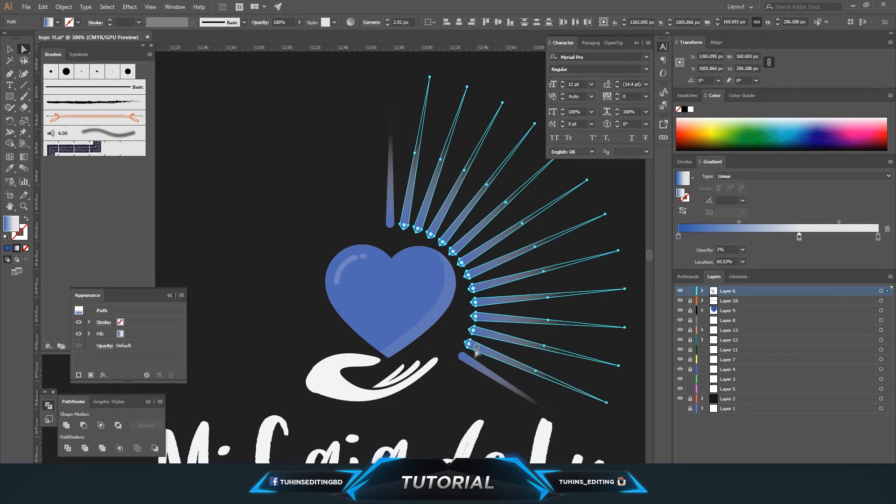
shift+click(467, 359)
drag(496, 331, 323, 335)
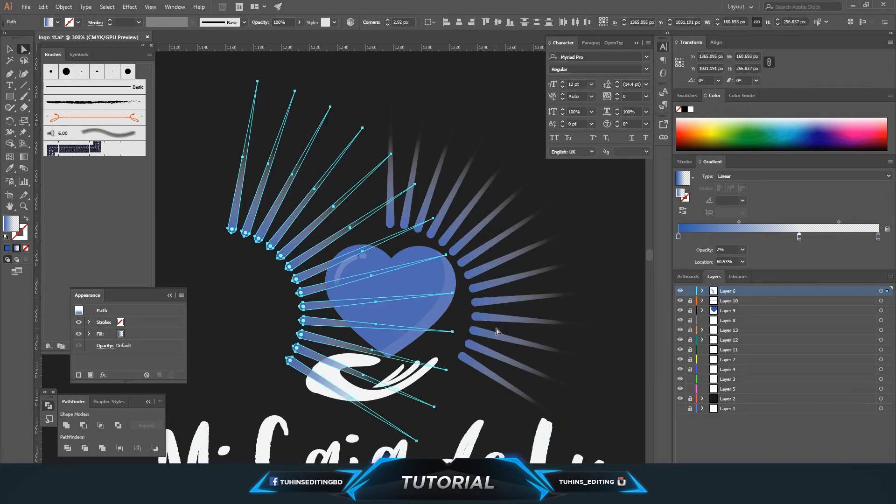
Step: Reflect the copied rays vertically and move them to mirror the right-side fan around the heart
click(63, 7)
mouse_move(80, 17)
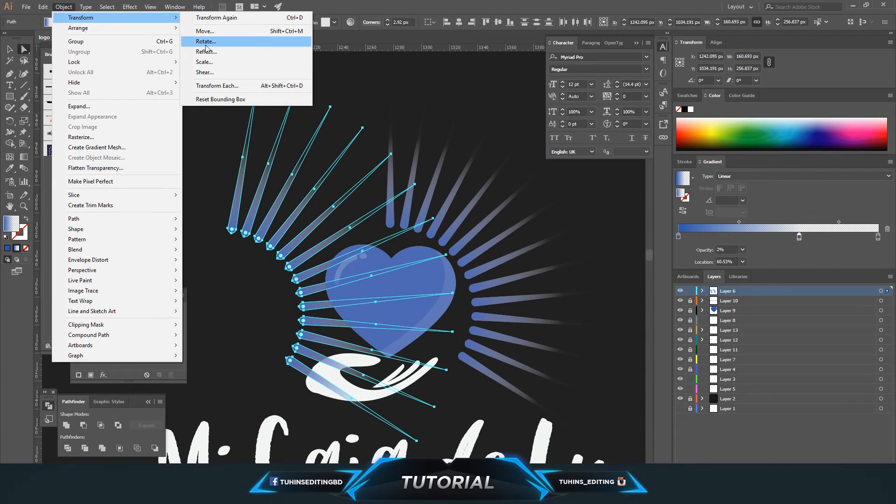
click(209, 42)
click(446, 304)
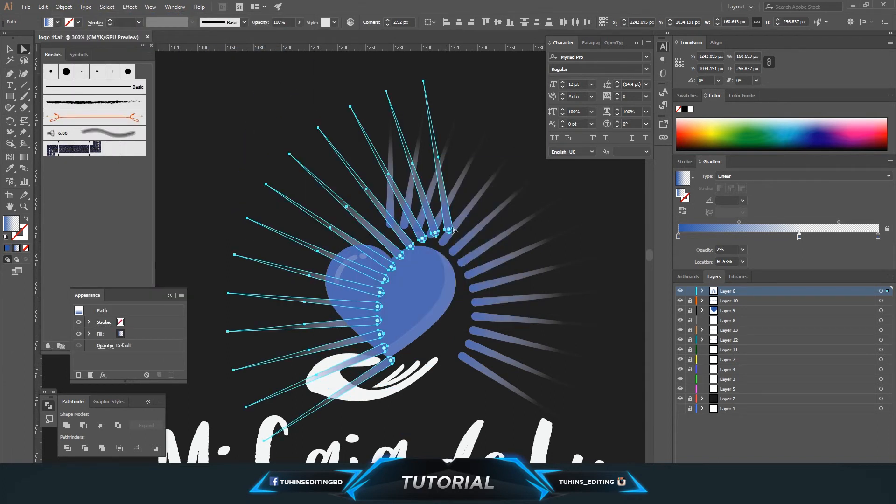
drag(451, 228, 376, 218)
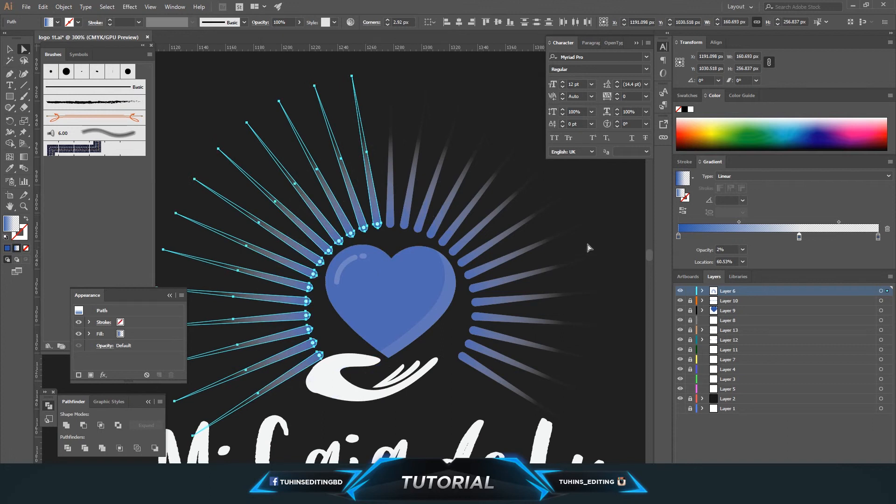
click(602, 225)
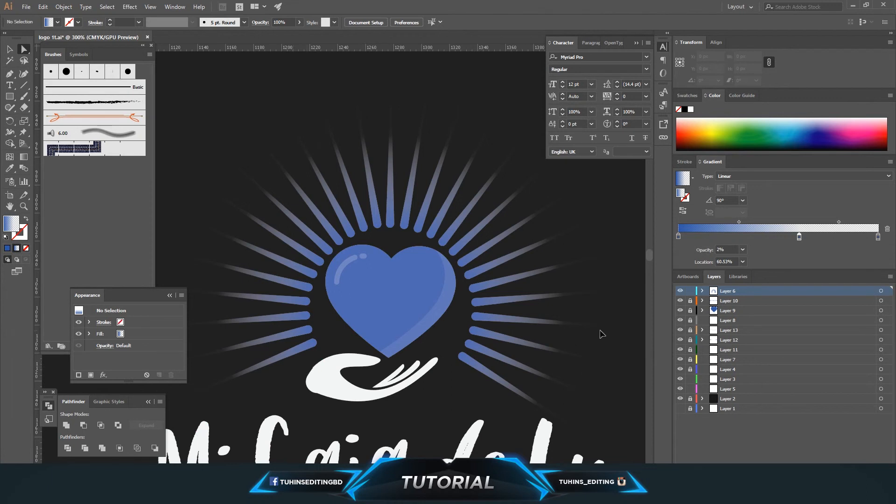
Step: Select all rays on the layer and nudge them upward three steps
key(ctrl+1)
key(ctrl+equal)
key(ctrl+equal)
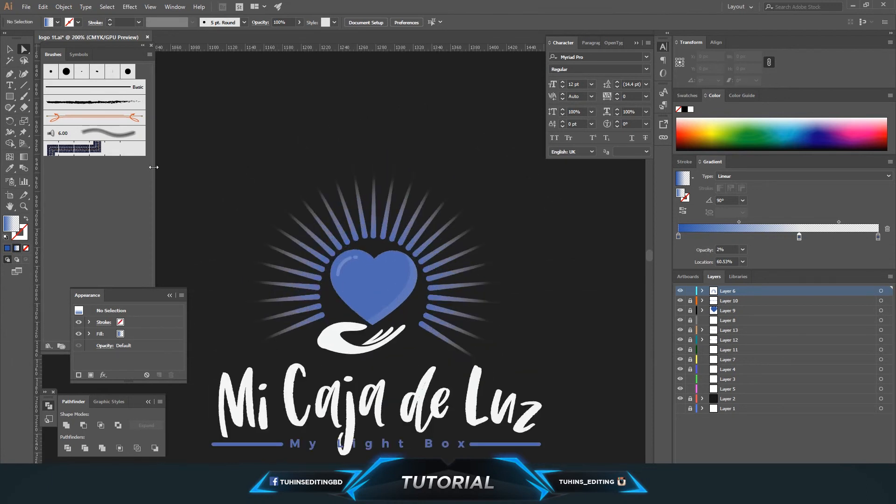
click(882, 291)
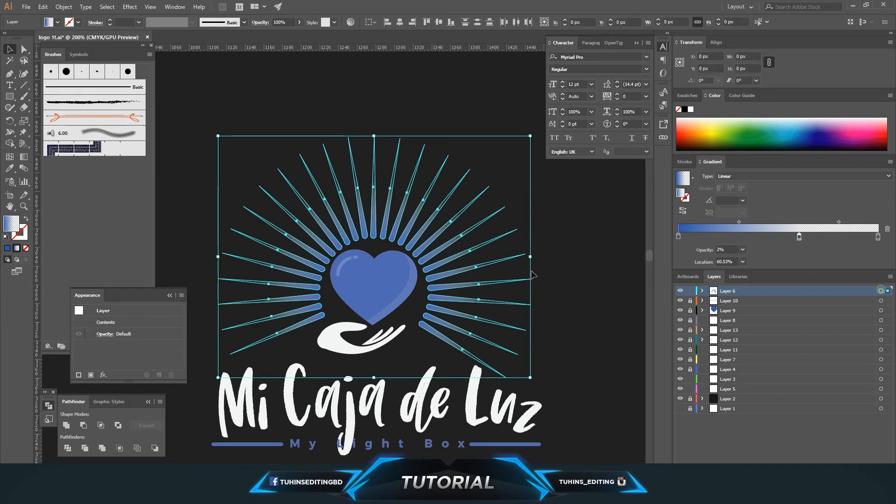
key(Up)
key(Up)
key(Up)
key(Up)
key(Up)
key(Up)
key(Up)
key(Up)
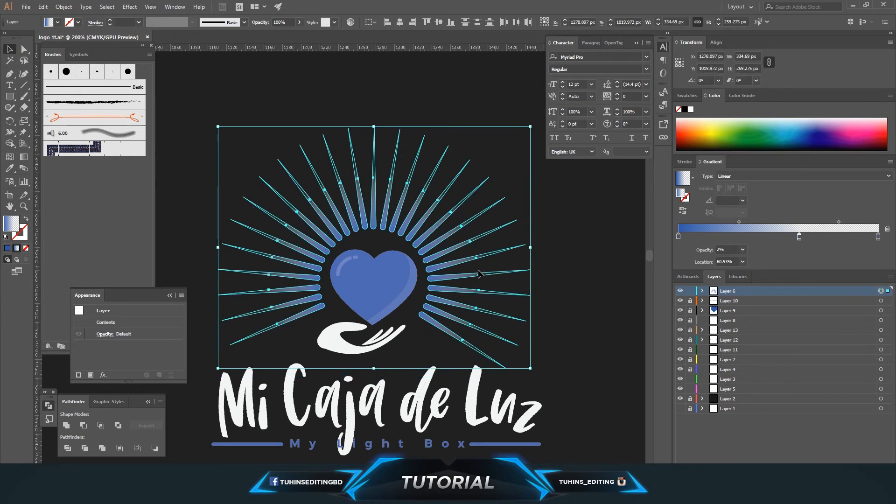
click(583, 287)
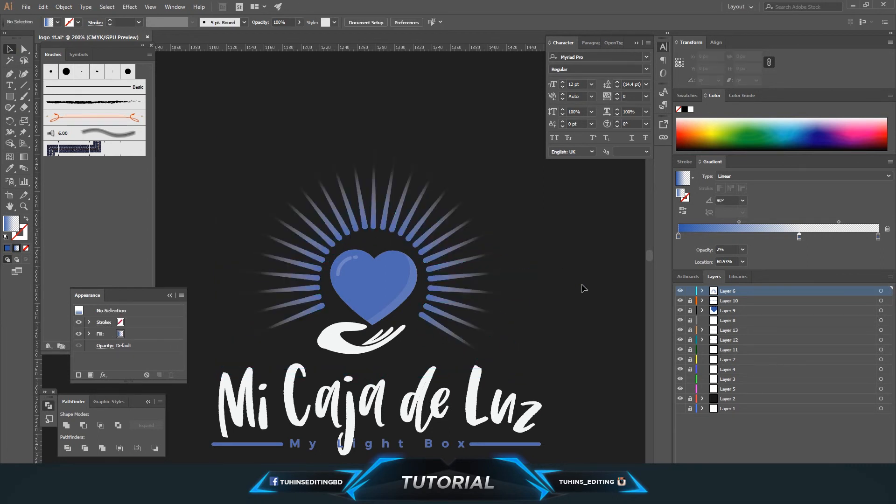